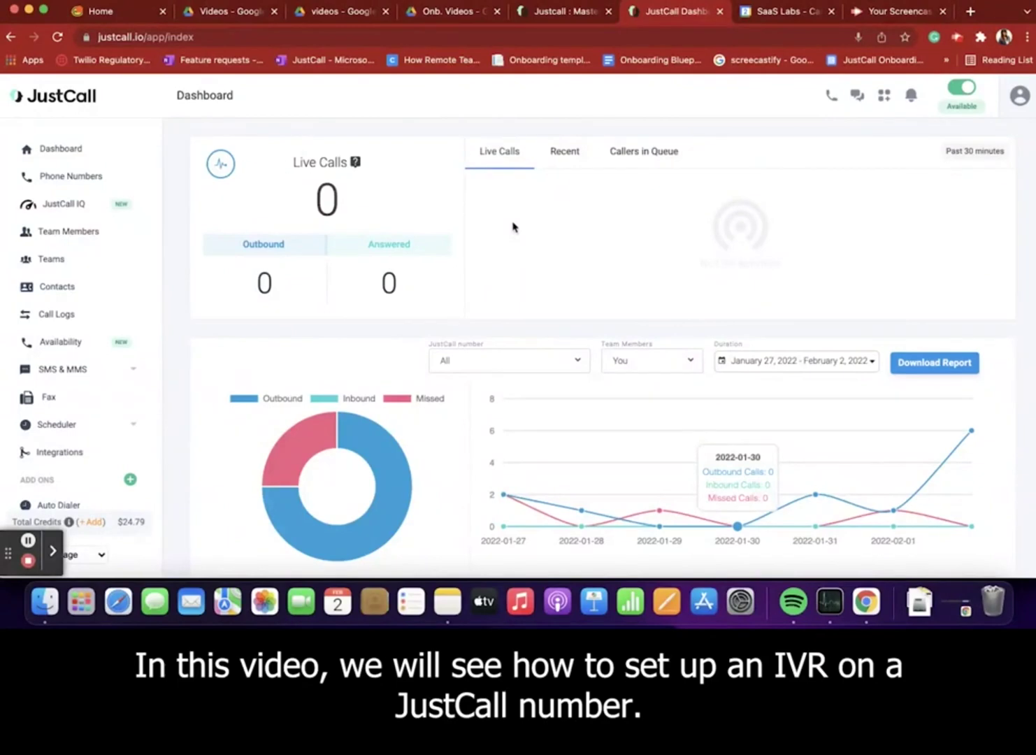
click(134, 185)
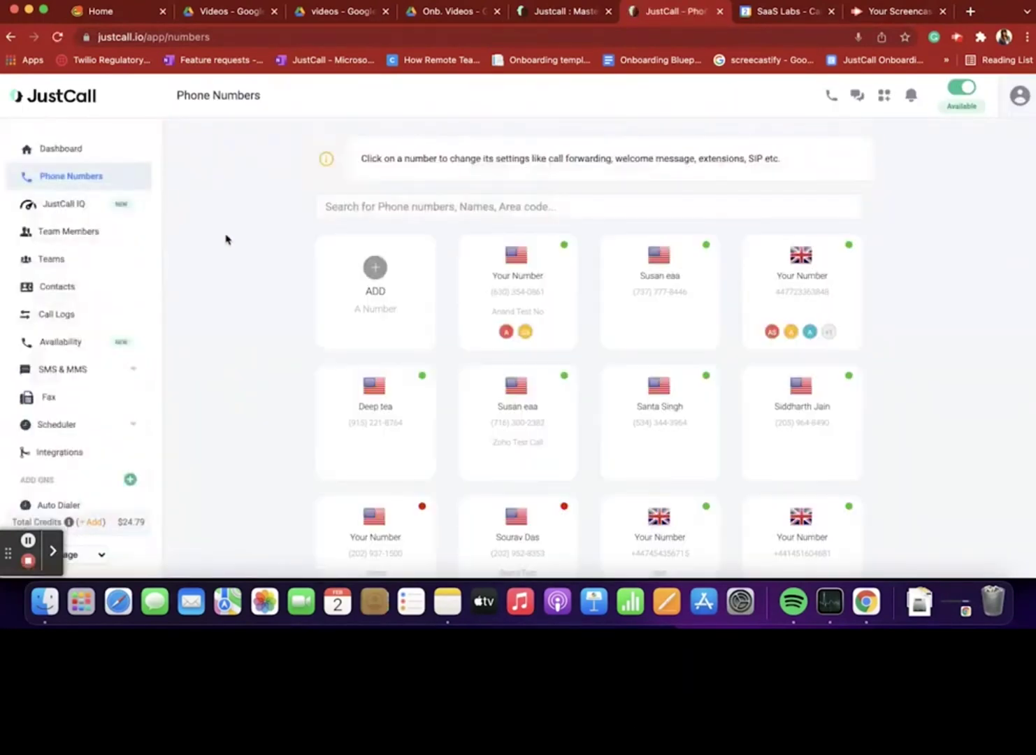
click(661, 449)
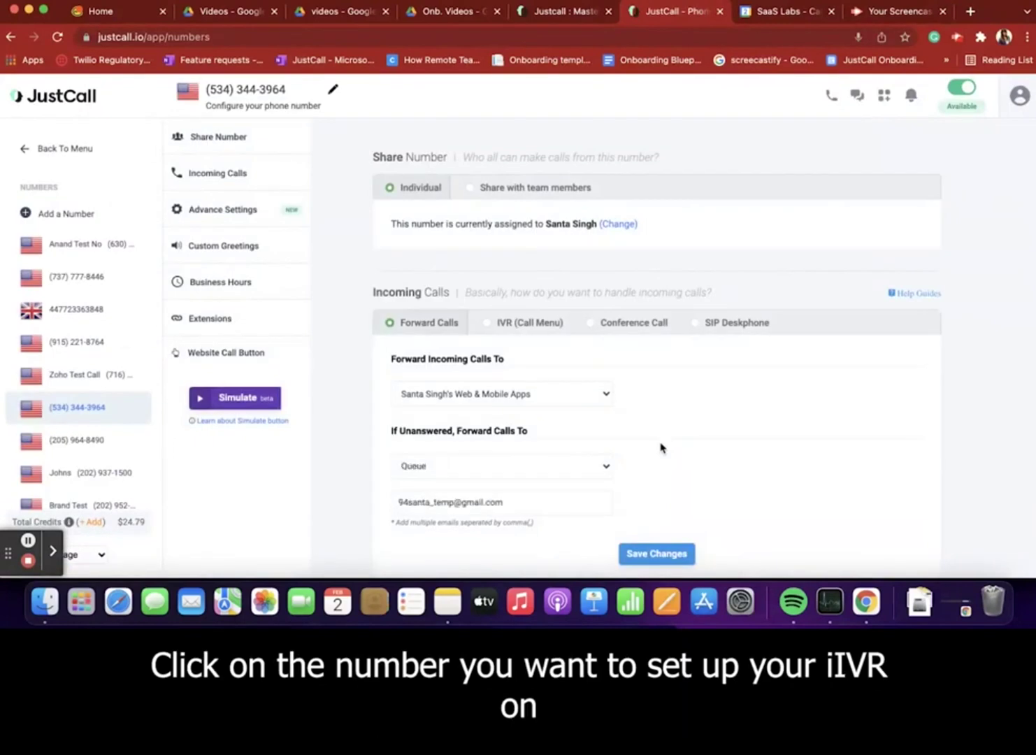
scroll(661, 448, down, 3)
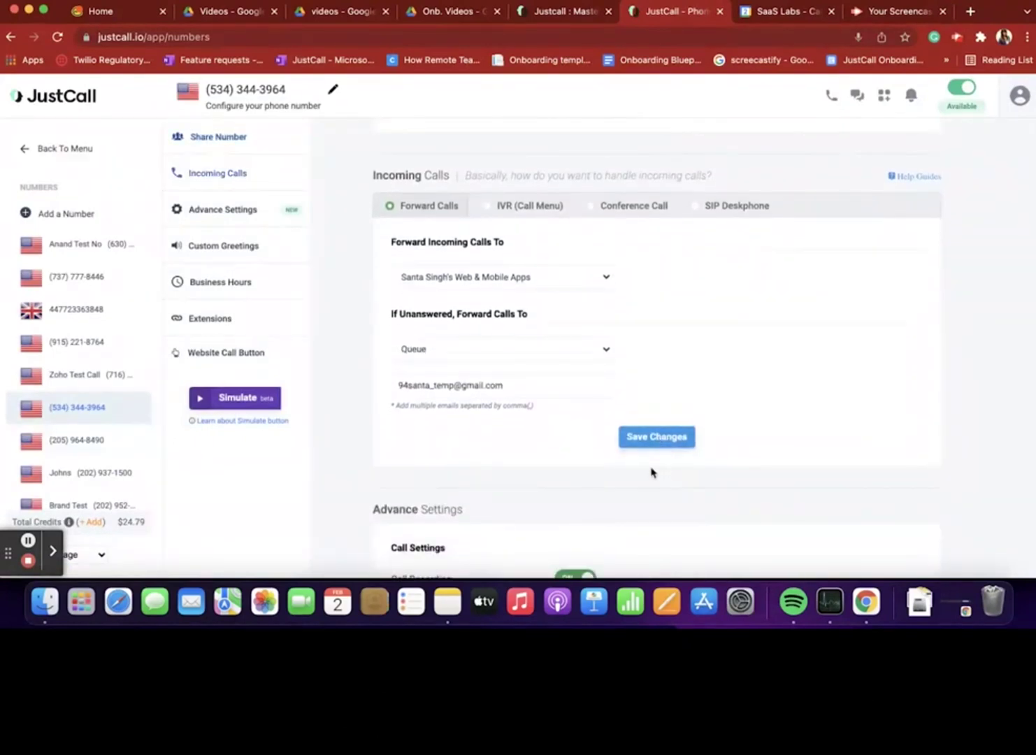
- Handle incoming calls with an IVR call menu and switch the menu ON
click(516, 215)
click(916, 233)
scroll(826, 399, down, 2)
scroll(823, 409, down, 2)
scroll(824, 415, down, 1)
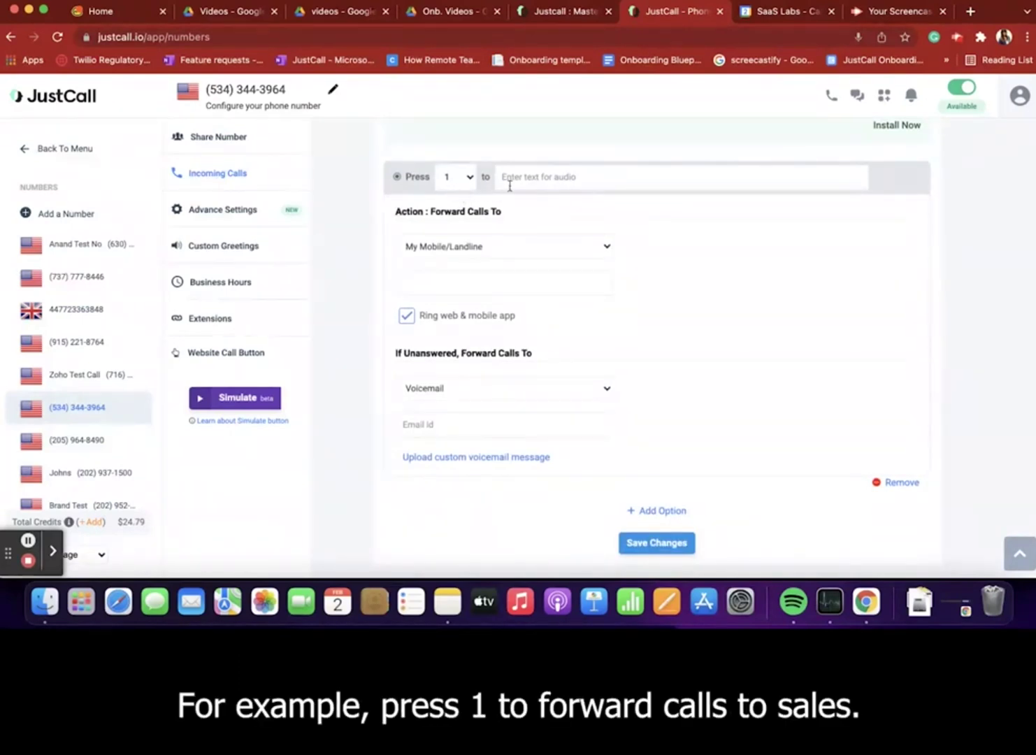
- Label option 1 'forward call to sales' and forward its calls to Web & JustCall Apps
click(534, 188)
text(forward call to sales)
click(534, 210)
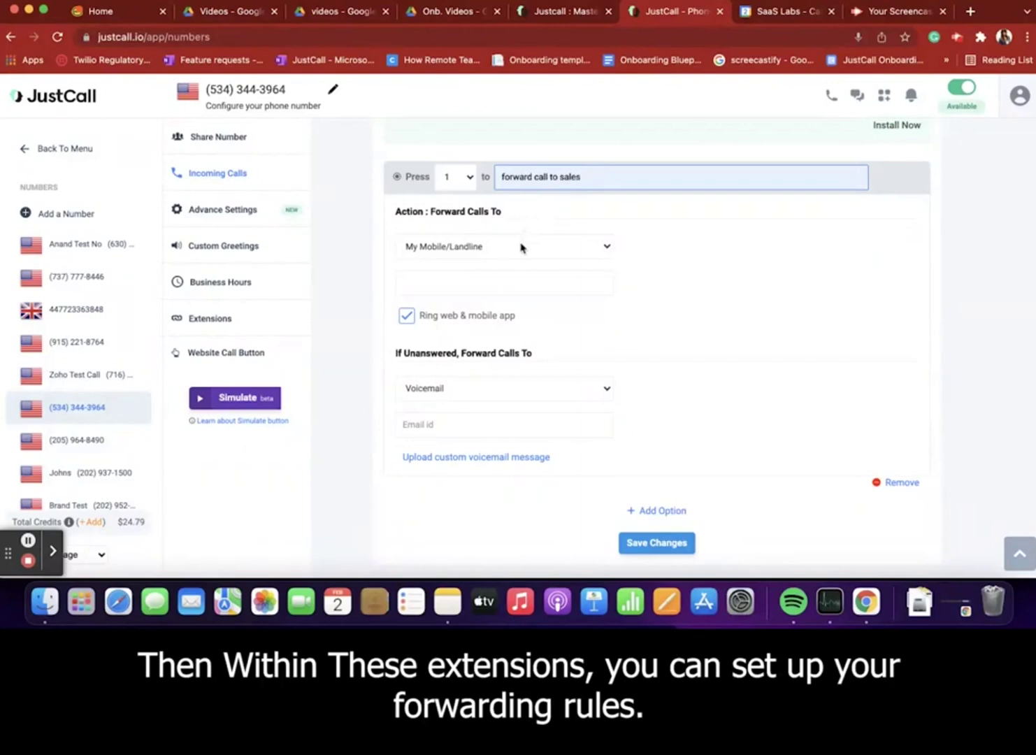
click(522, 247)
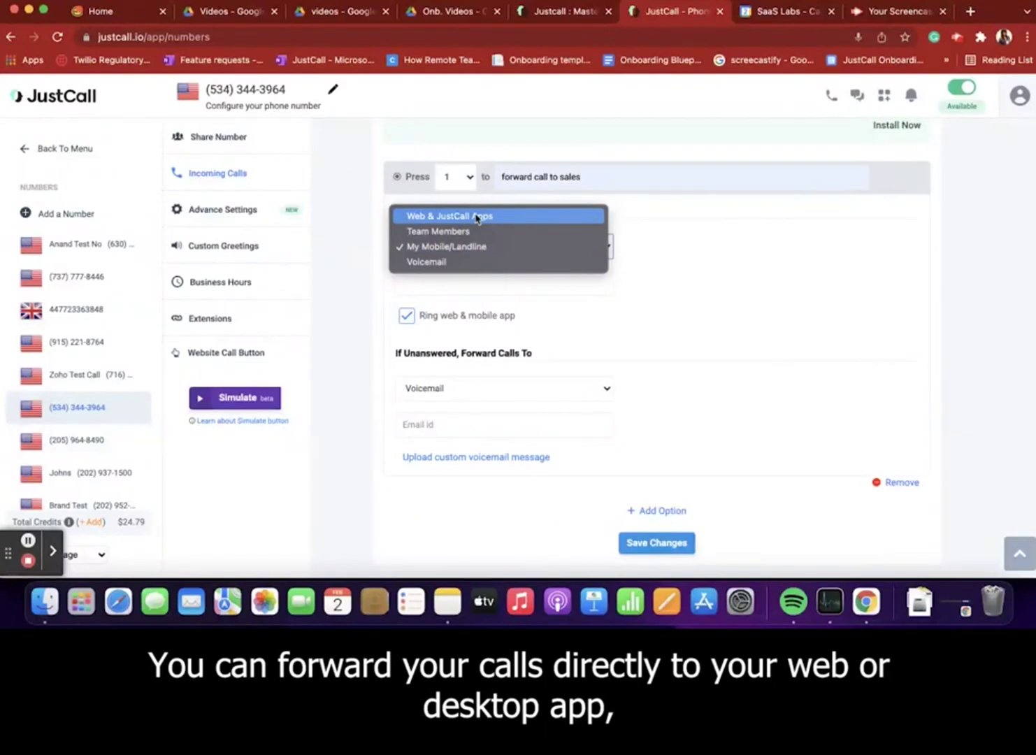
click(492, 216)
scroll(489, 305, down, 1)
click(488, 291)
- Send unanswered option 1 calls to voicemail with a notification email, skipping the custom voicemail upload
click(490, 260)
click(460, 326)
click(458, 359)
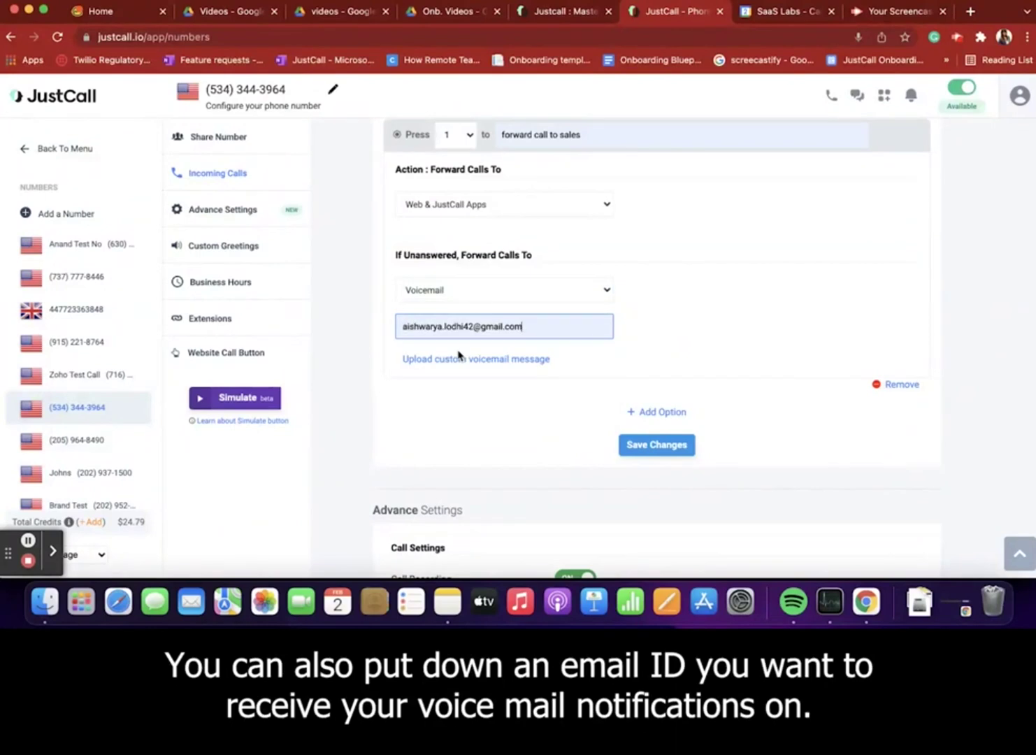
click(482, 366)
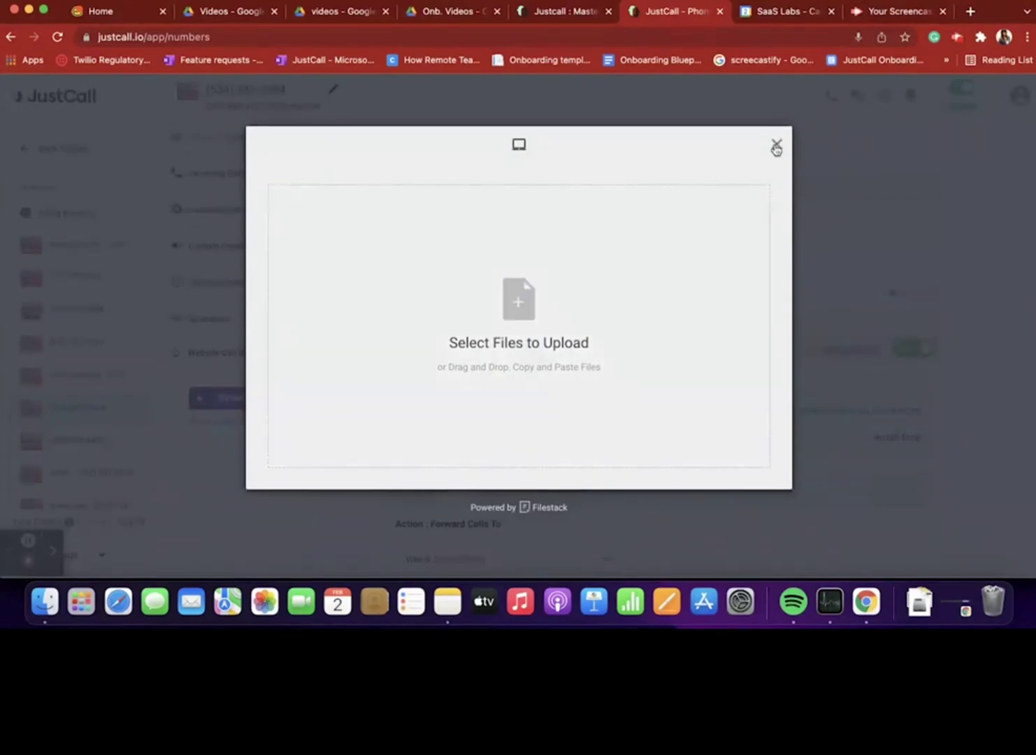
click(776, 149)
scroll(683, 473, down, 5)
- Add a second option on key 2 labelled 'forward call to support'
click(662, 446)
scroll(662, 454, down, 2)
click(462, 362)
click(464, 371)
click(583, 356)
double_click(583, 356)
text(su)
key(BackSpace)
click(578, 414)
scroll(576, 414, down, 3)
scroll(575, 414, down, 1)
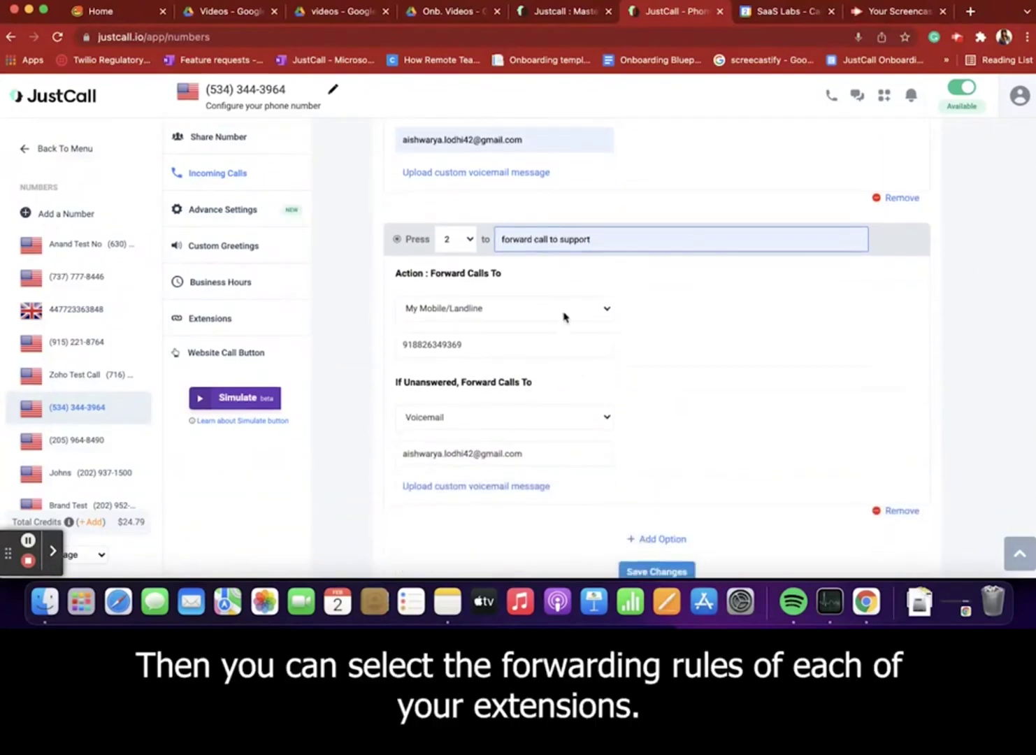
- Forward option 2 calls to Web & JustCall Apps
click(564, 317)
click(560, 279)
scroll(555, 371, down, 1)
scroll(556, 371, down, 2)
- Save the IVR menu settings with both keypress options
click(656, 434)
scroll(649, 365, up, 3)
scroll(650, 364, up, 3)
scroll(650, 364, up, 2)
scroll(649, 365, up, 2)
scroll(651, 364, down, 1)
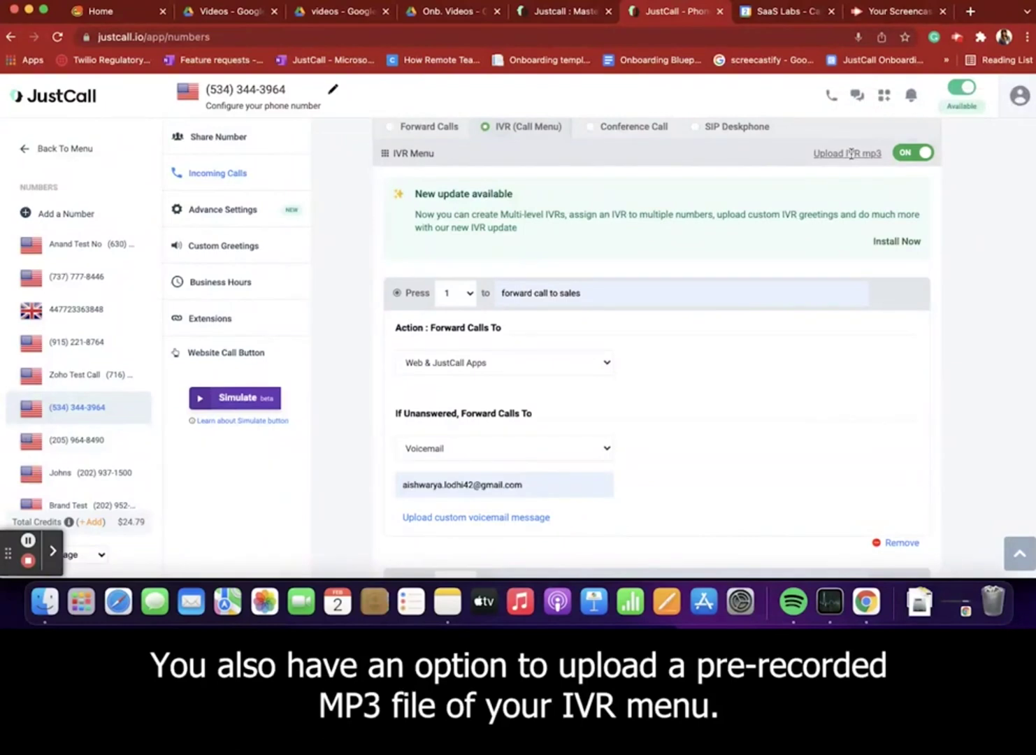
- Bring up the Filestack upload window for a pre-recorded IVR menu MP3
click(851, 152)
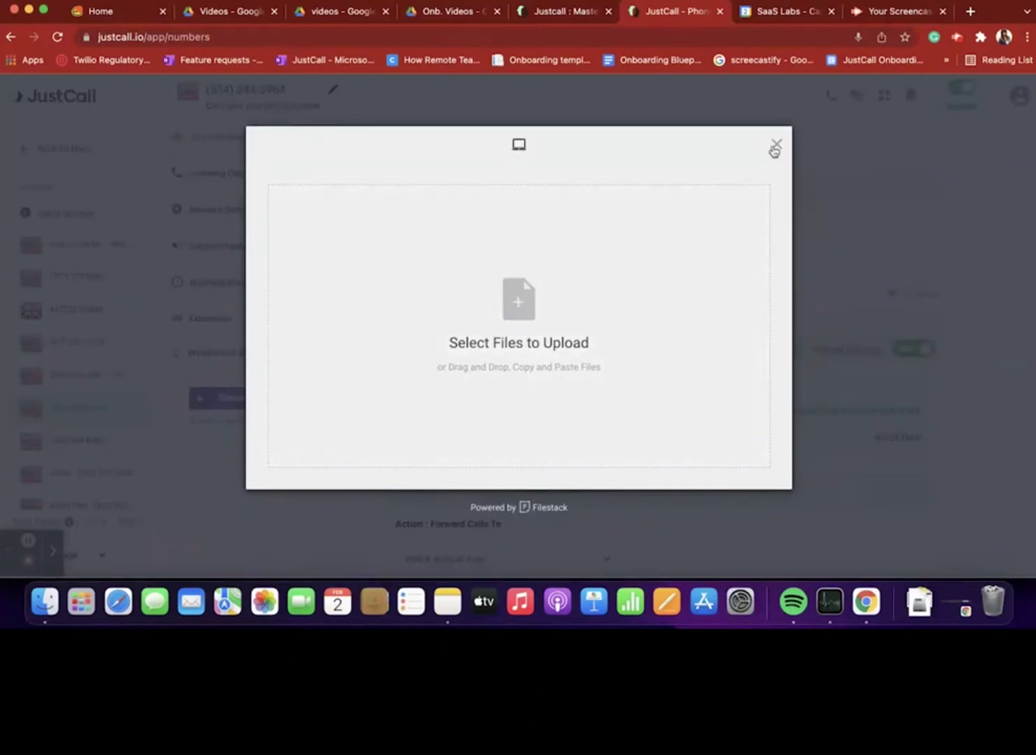